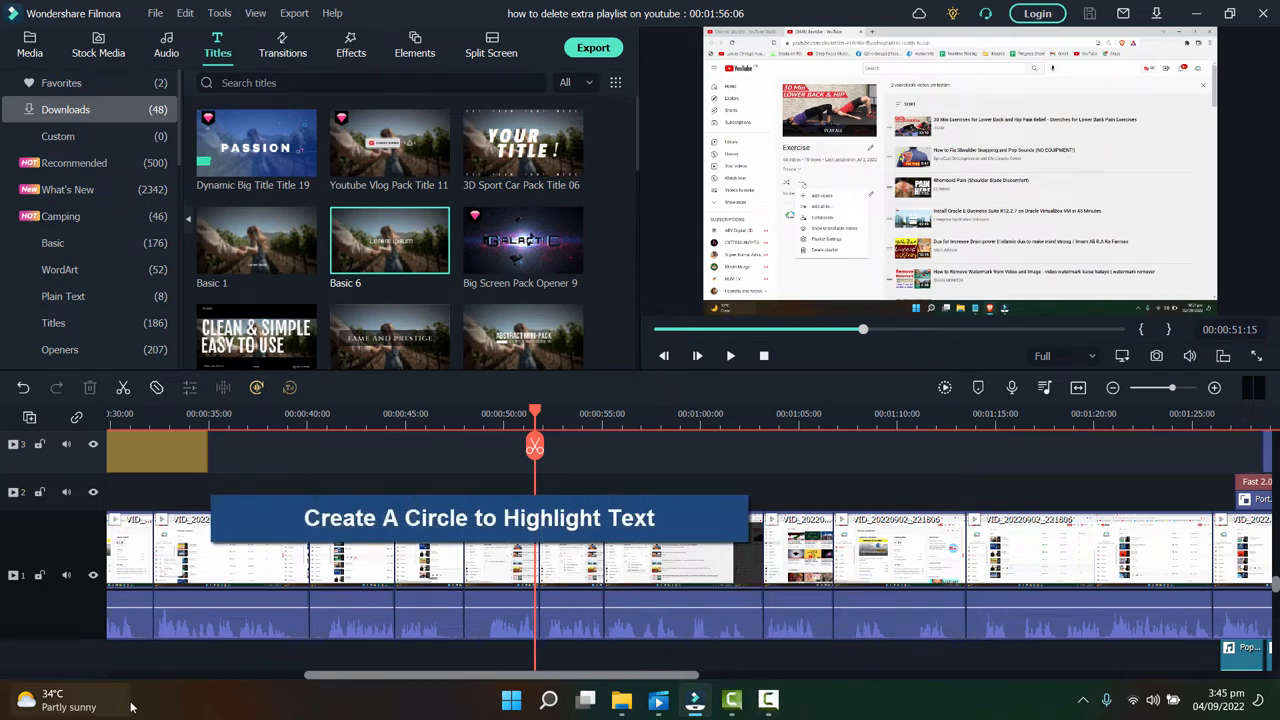
- Preview the recording full screen, then browse to the Plain Text title templates
{"action": "left_click", "coordinate": [1257, 356]}
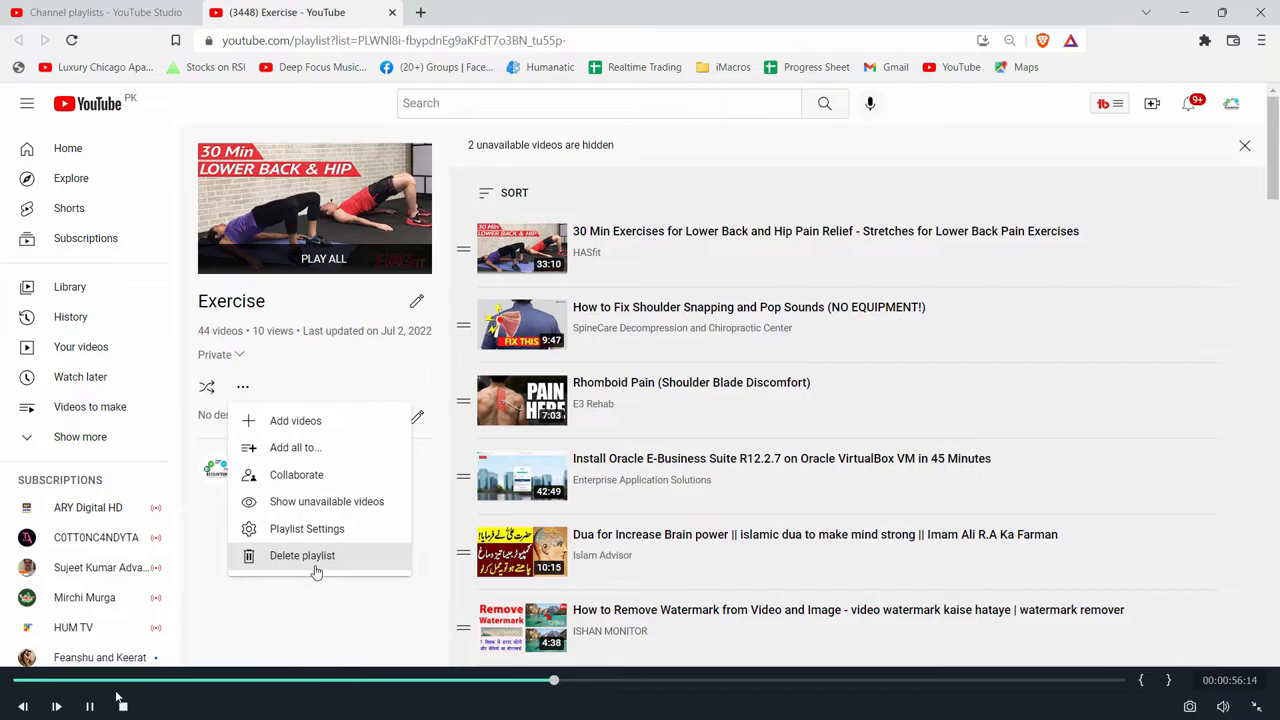
{"action": "key", "text": "Escape"}
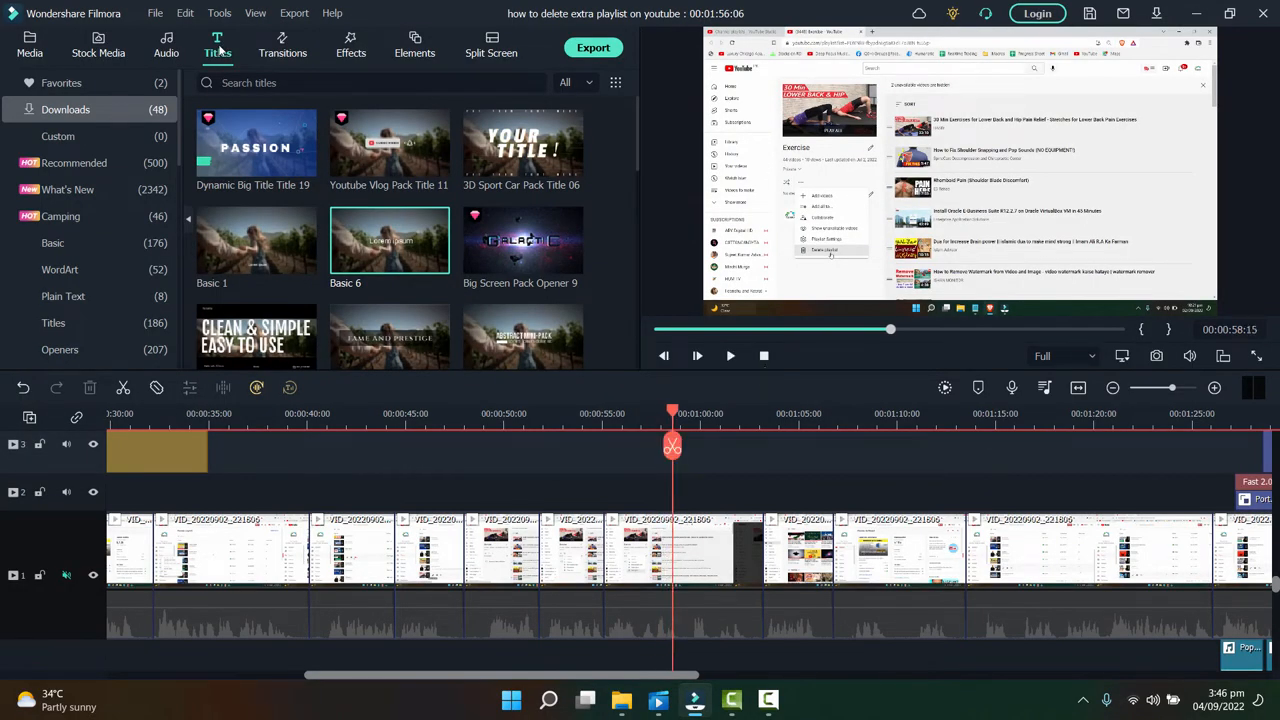
{"action": "left_click", "coordinate": [98, 324]}
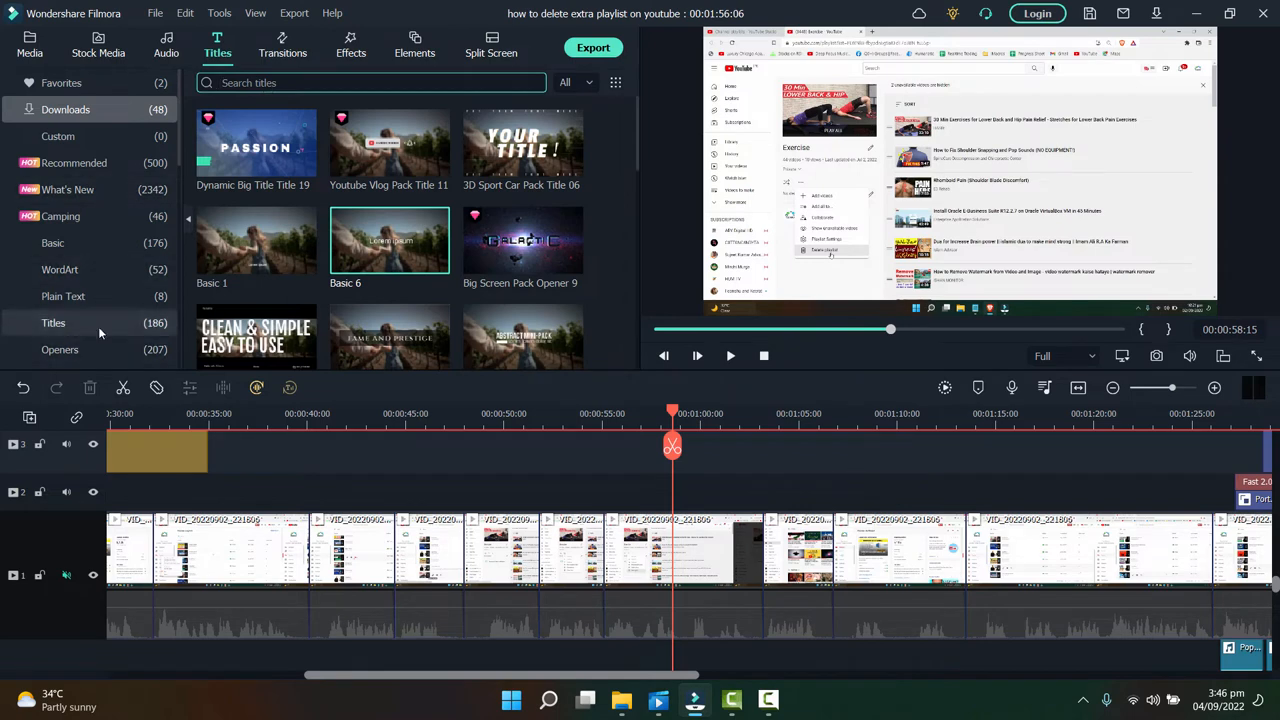
{"action": "left_click", "coordinate": [90, 296]}
{"action": "scroll", "coordinate": [90, 296], "scroll_direction": "down", "scroll_amount": 3}
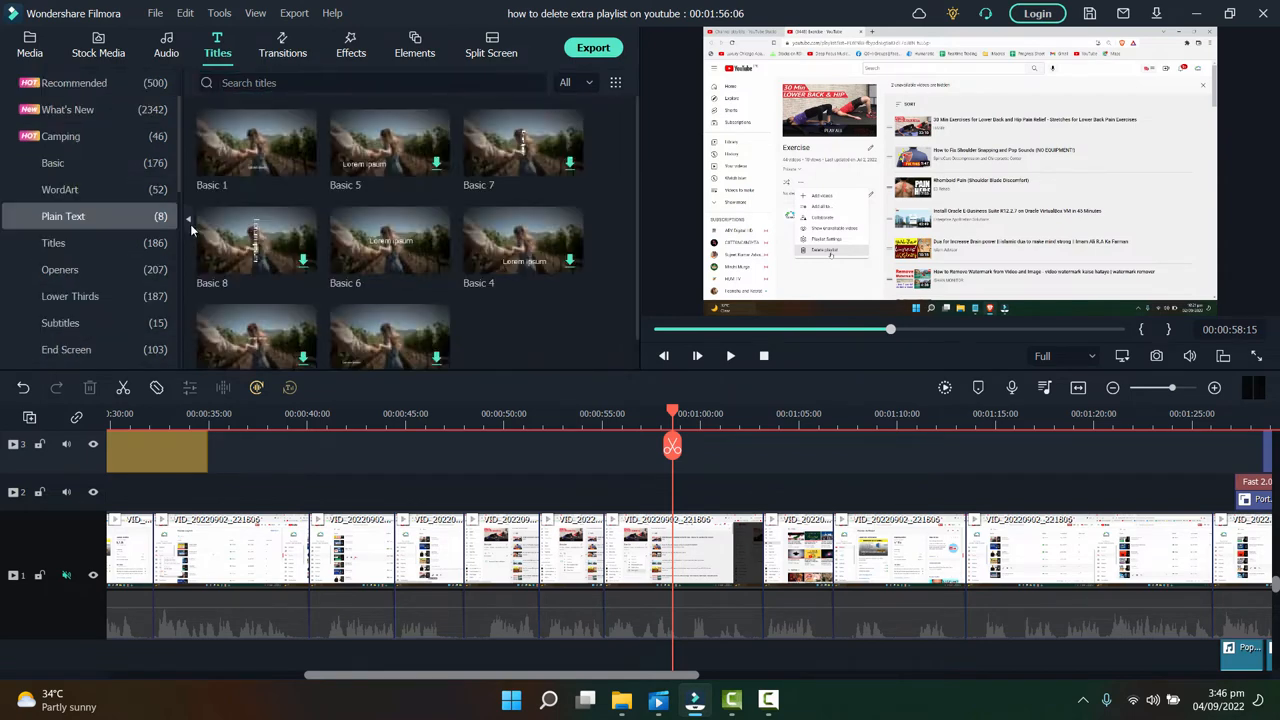
{"action": "scroll", "coordinate": [160, 290], "scroll_direction": "up", "scroll_amount": 3}
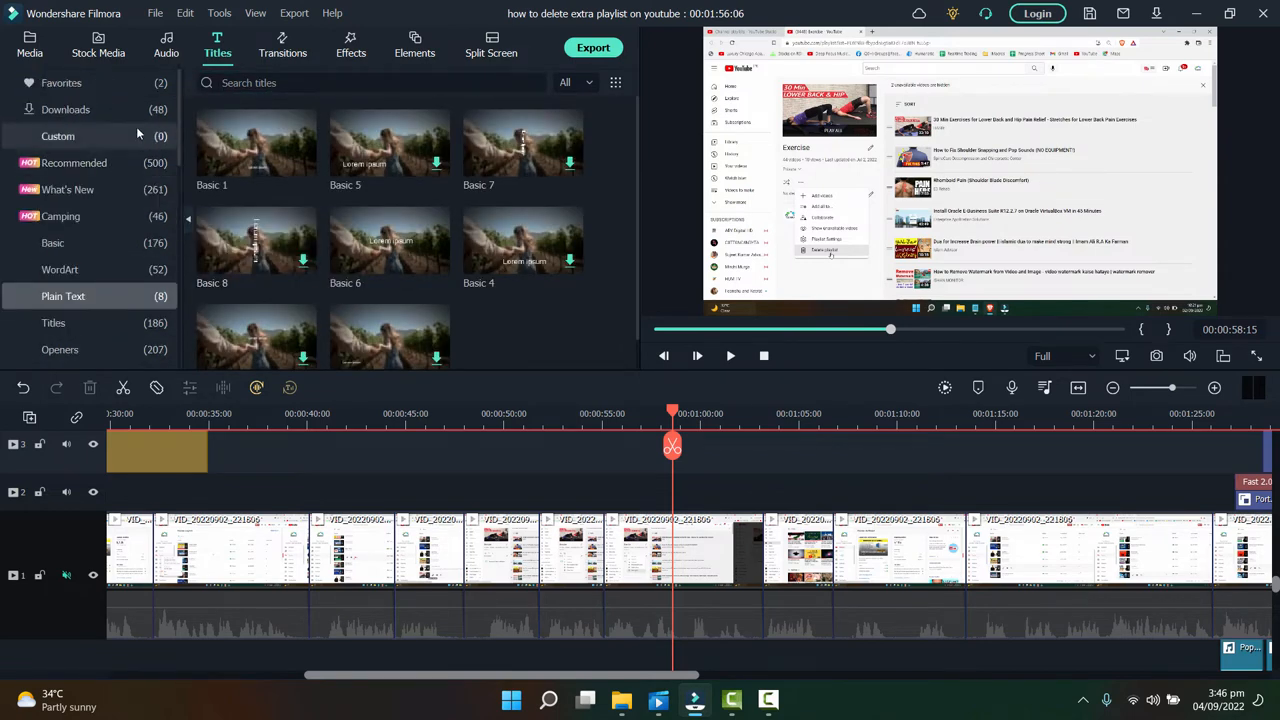
- Place the Basic 6 title on track 2 near 00:00:56 and move the playhead to it
{"action": "left_click", "coordinate": [66, 109]}
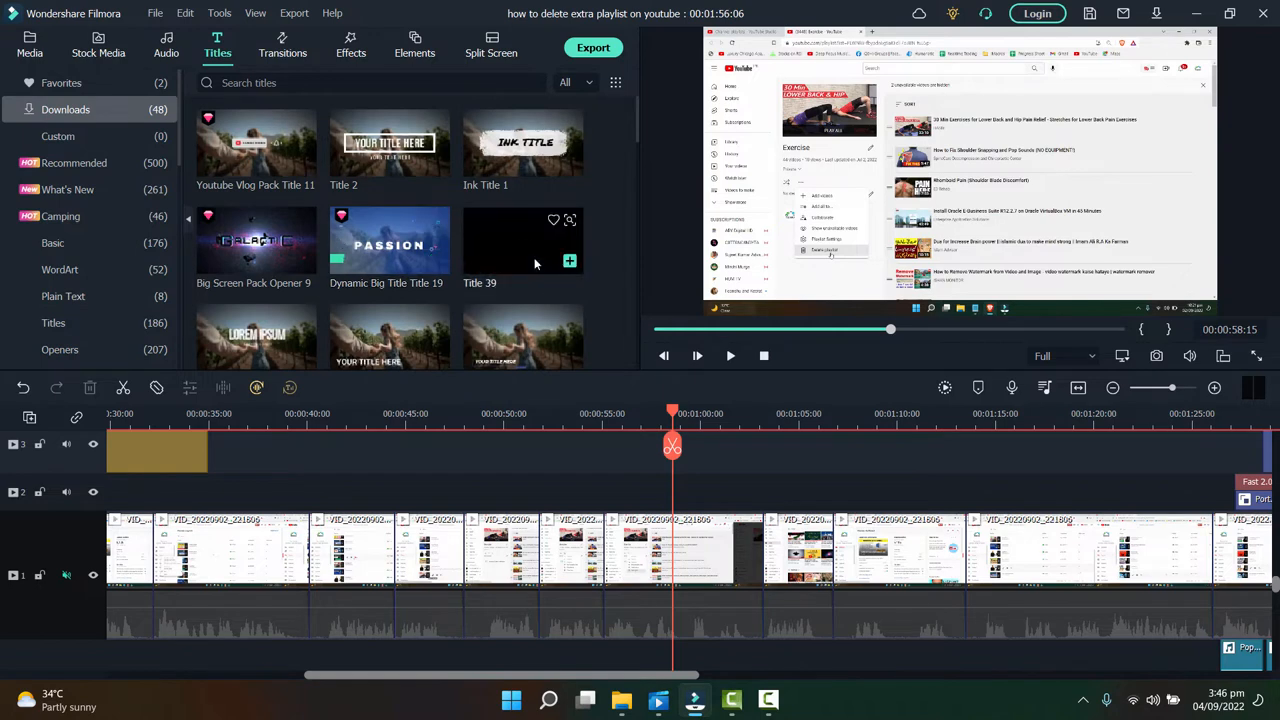
{"action": "mouse_move", "coordinate": [389, 338]}
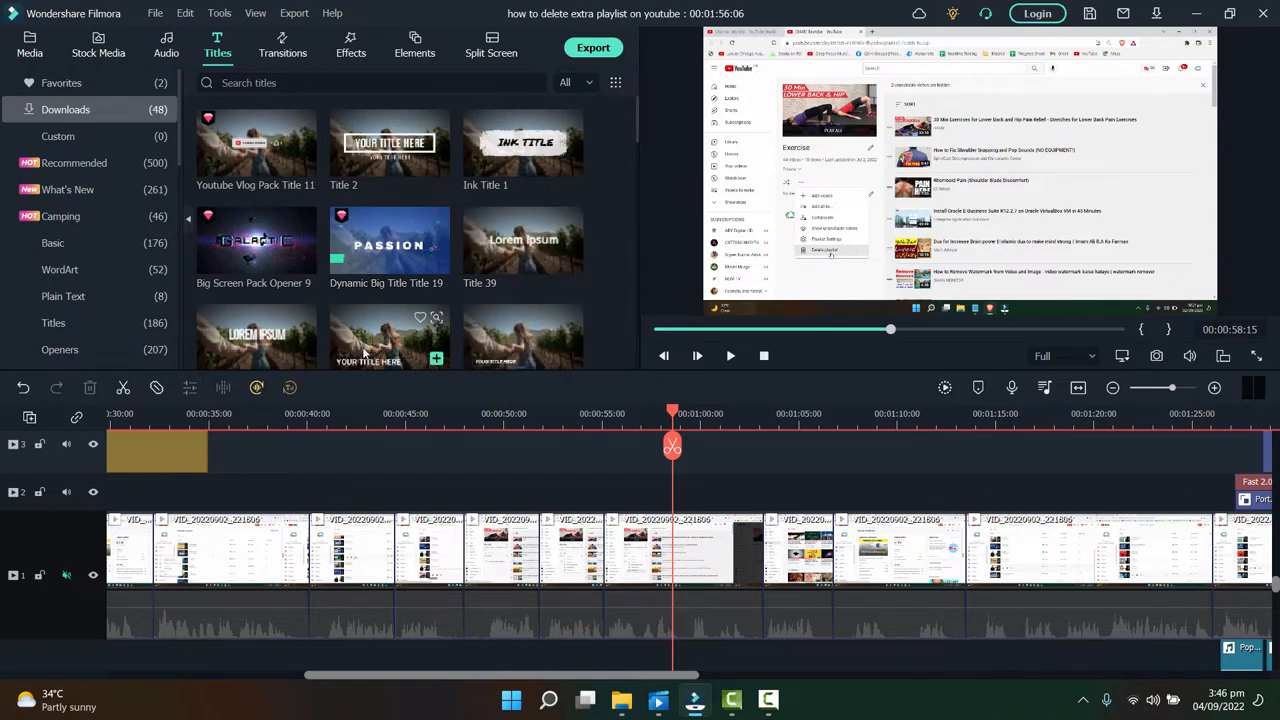
{"action": "left_click", "coordinate": [63, 296]}
{"action": "mouse_move", "coordinate": [389, 212]}
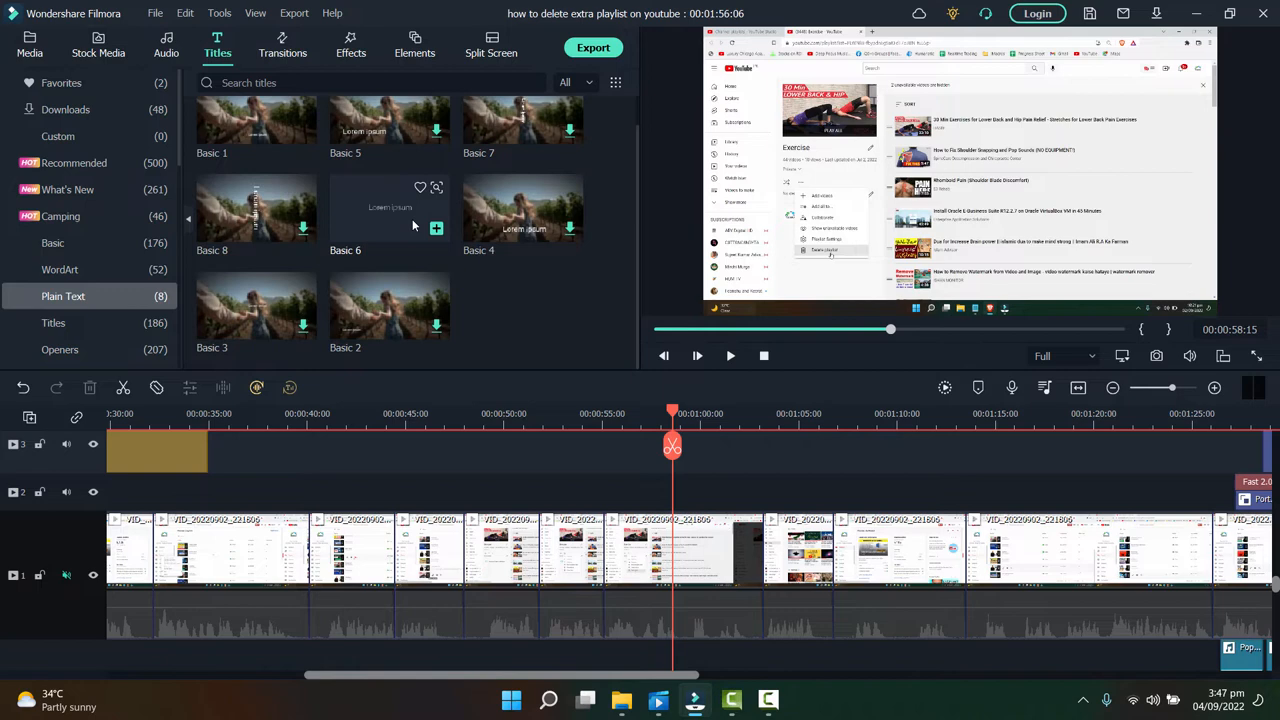
{"action": "left_click_drag", "start_coordinate": [390, 210], "coordinate": [620, 493]}
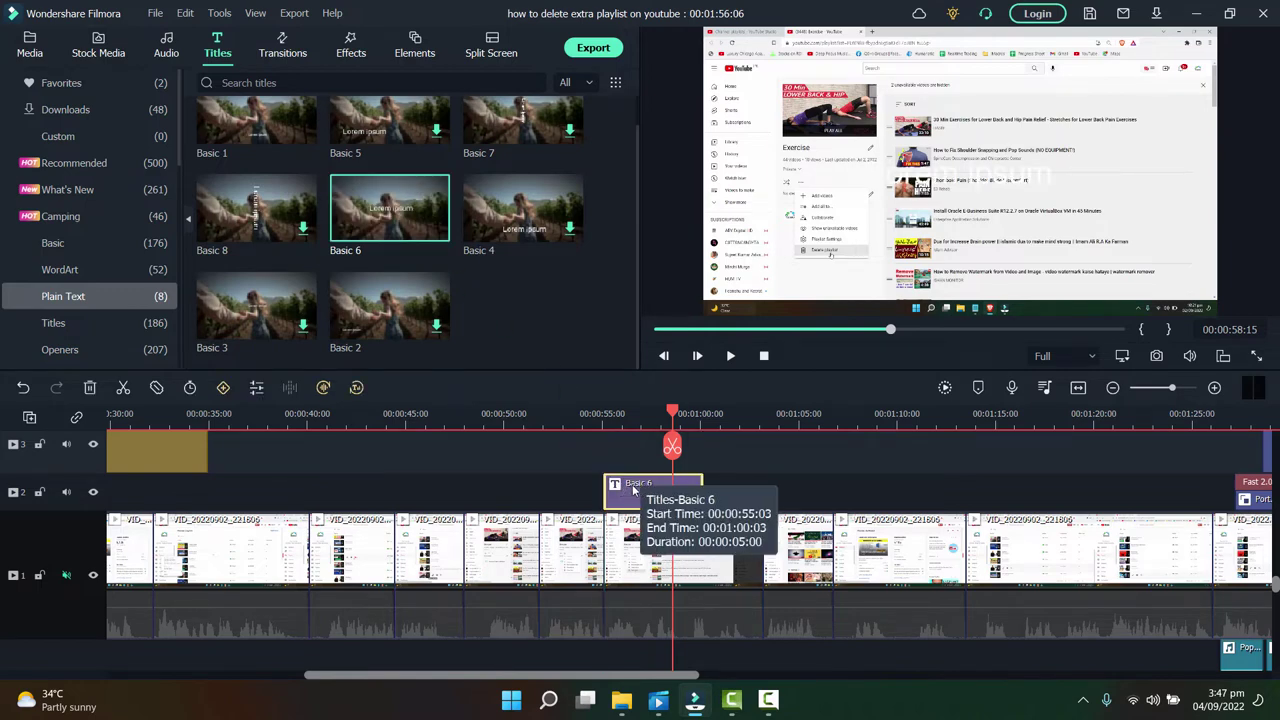
{"action": "left_click", "coordinate": [623, 413]}
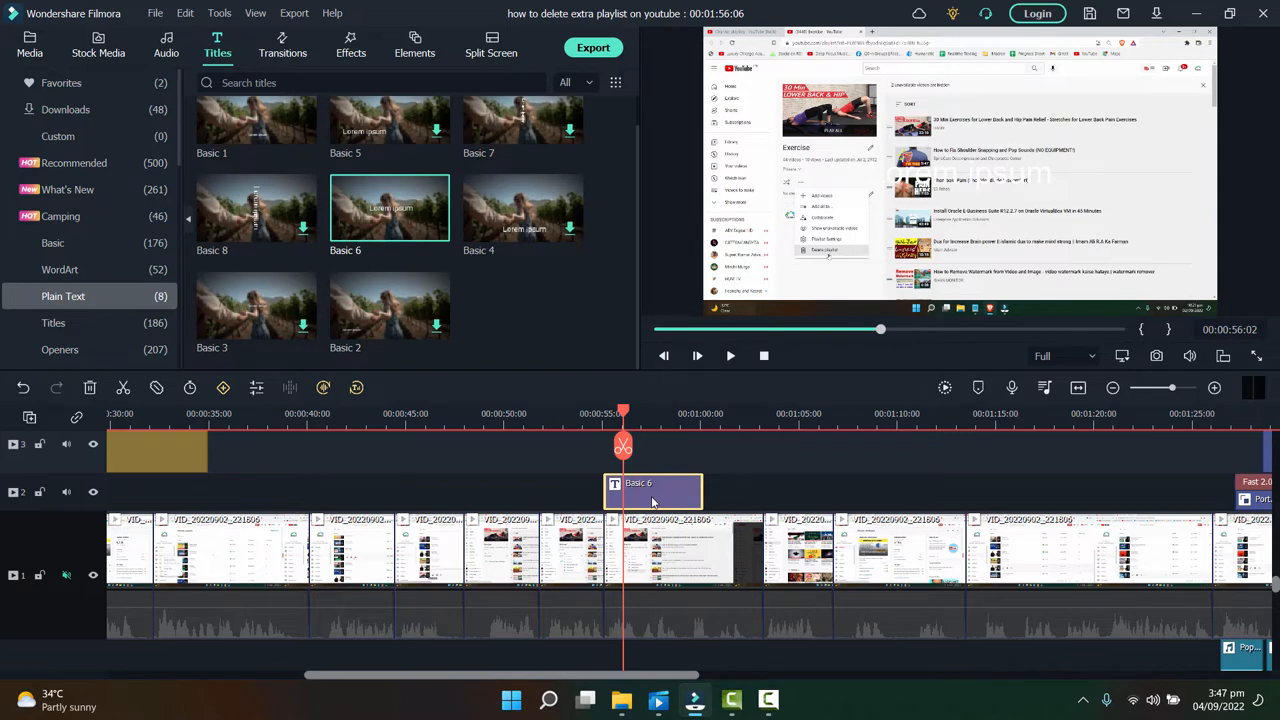
- Delete the title's Lorem ipsum placeholder and switch to the advanced text editor
{"action": "double_click", "coordinate": [654, 500]}
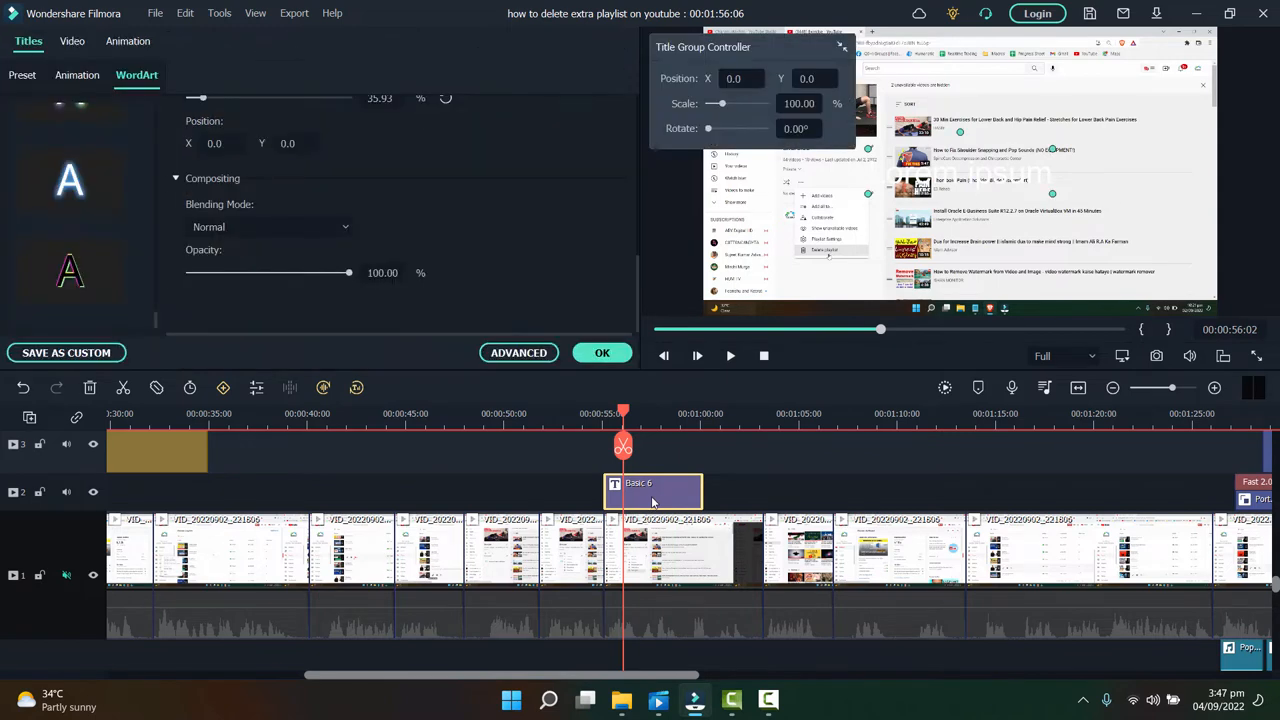
{"action": "scroll", "coordinate": [472, 255], "scroll_direction": "up", "scroll_amount": 5}
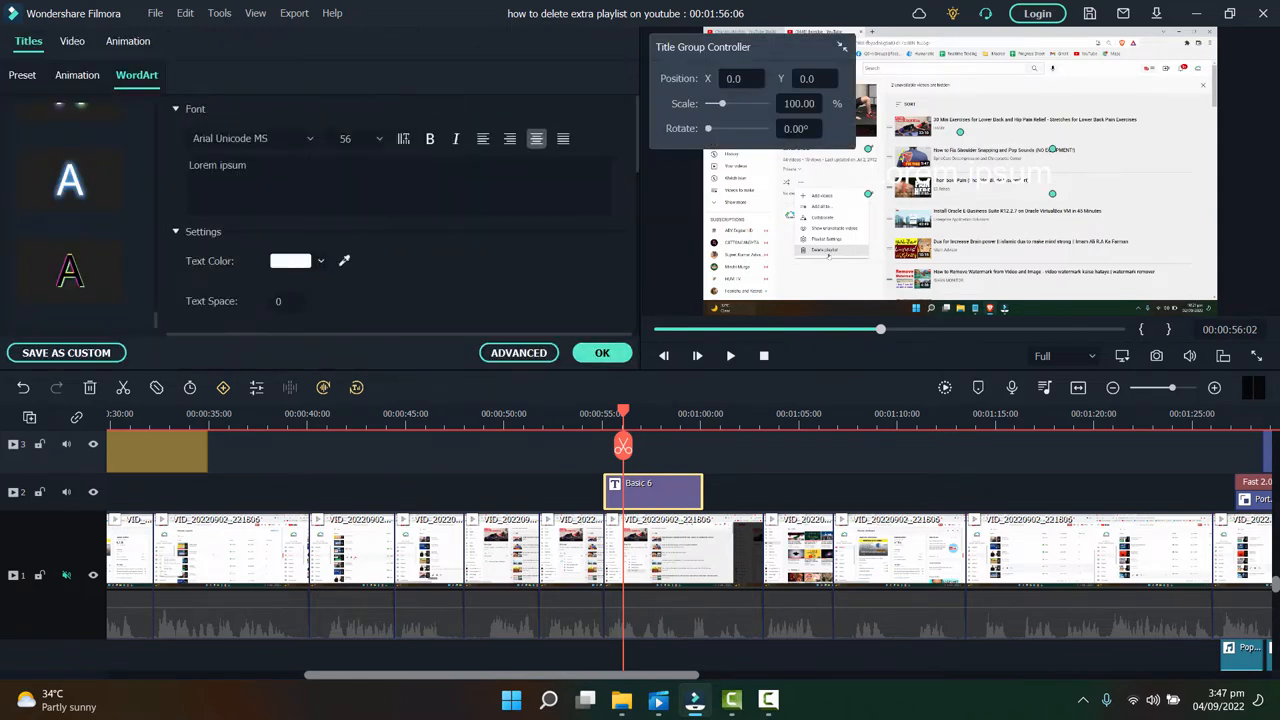
{"action": "left_click", "coordinate": [508, 190]}
{"action": "key", "text": "BackSpace"}
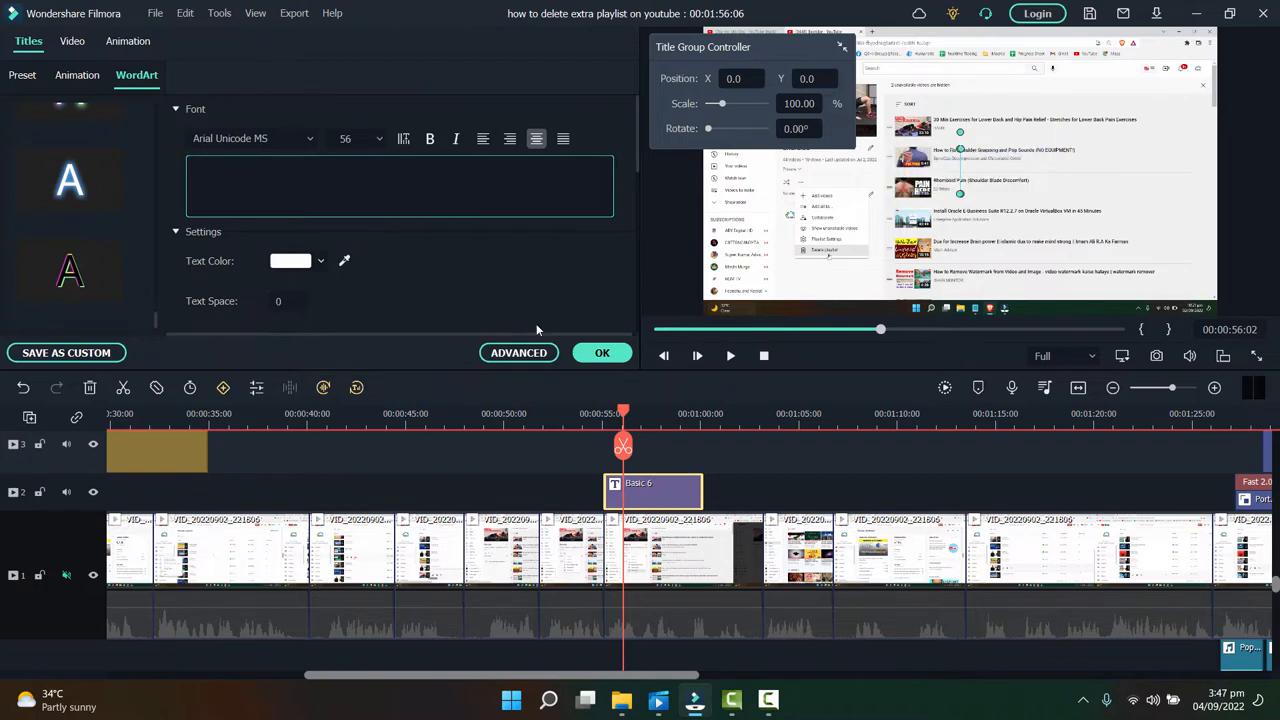
{"action": "left_click", "coordinate": [536, 352]}
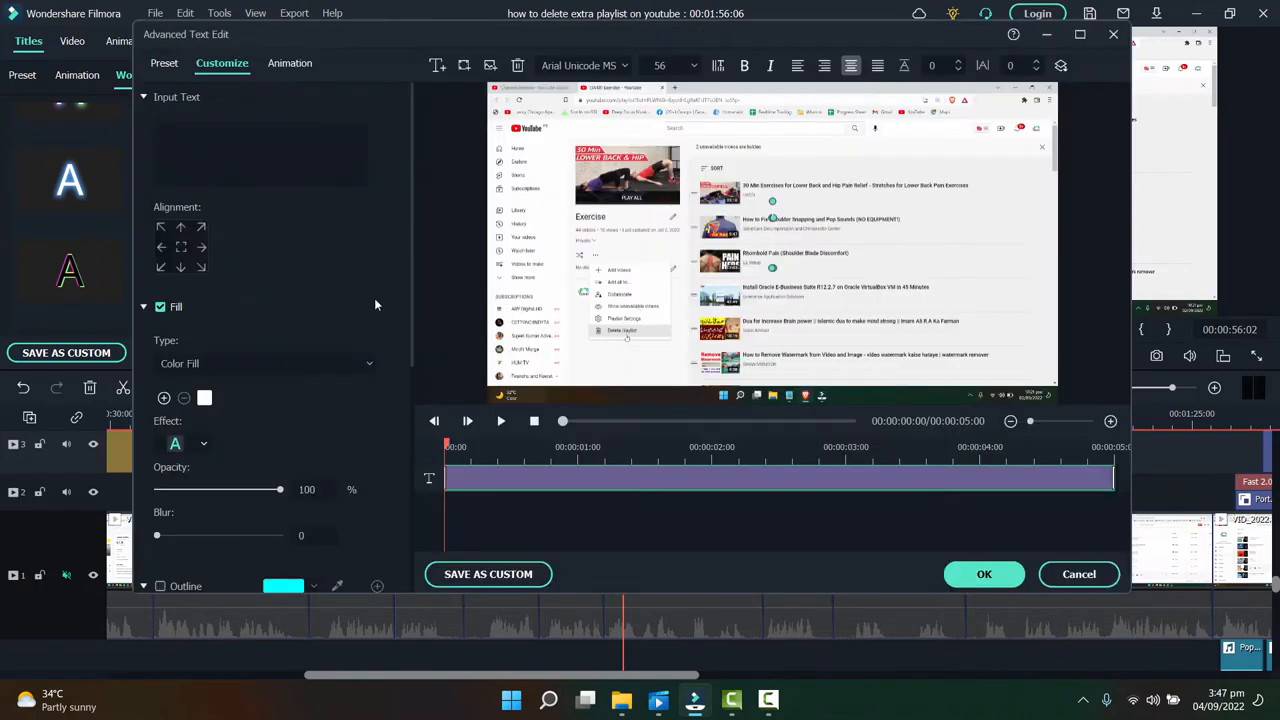
- Add an oval shape to the title and select its TEXT HERE placeholder
{"action": "left_click", "coordinate": [464, 66]}
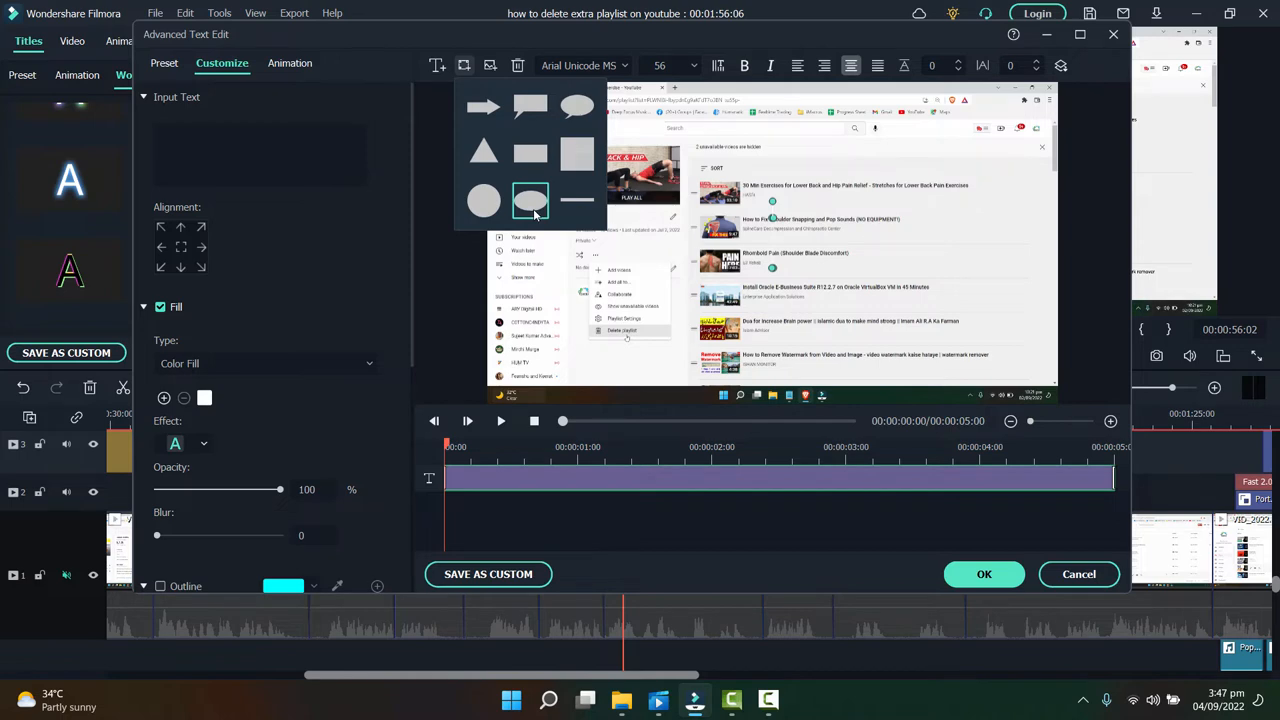
{"action": "left_click", "coordinate": [534, 214]}
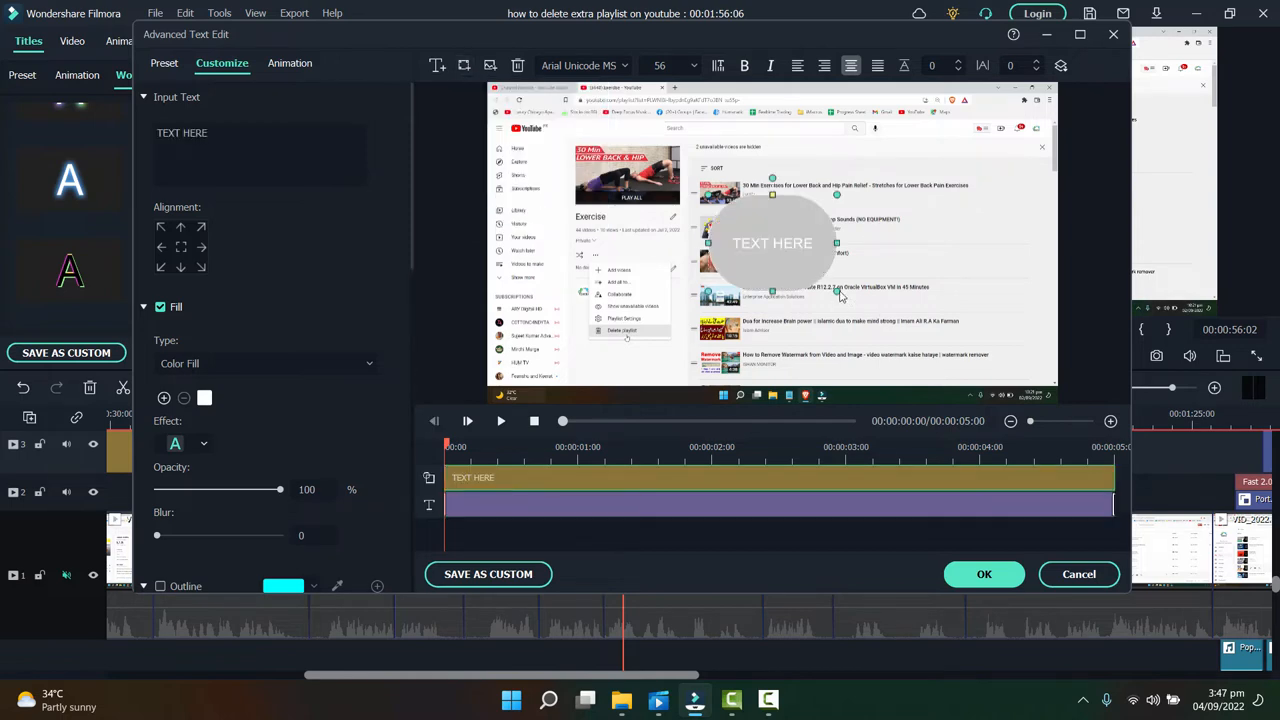
{"action": "double_click", "coordinate": [772, 243]}
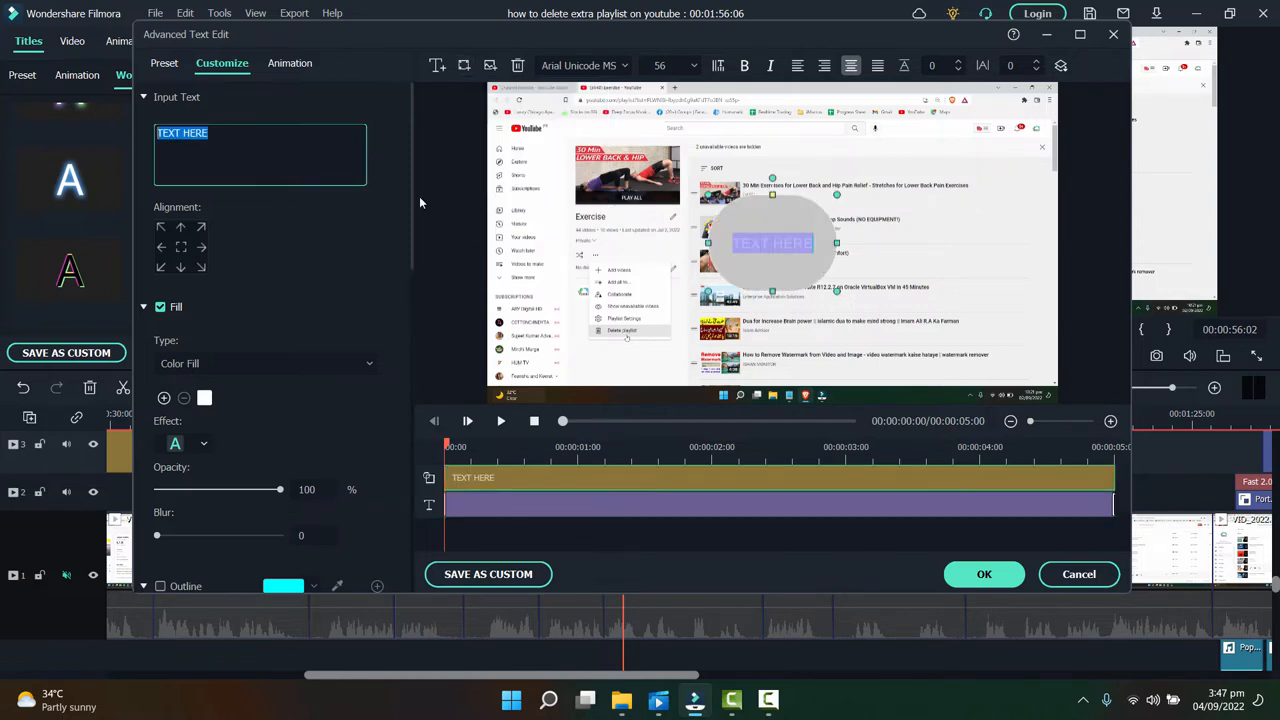
- Delete the TEXT HERE text and turn off the oval's solid grey fill
{"action": "key", "text": "BackSpace"}
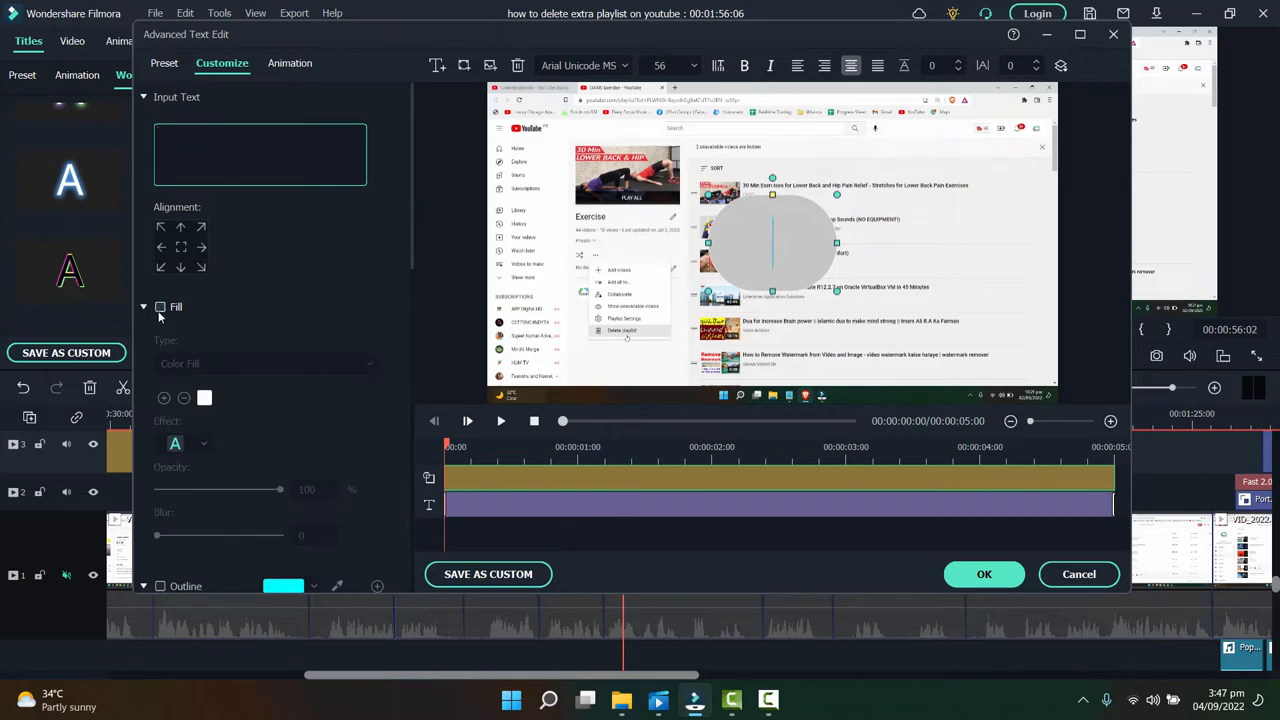
{"action": "scroll", "coordinate": [216, 333], "scroll_direction": "down", "scroll_amount": 1}
{"action": "scroll", "coordinate": [216, 333], "scroll_direction": "down", "scroll_amount": 1}
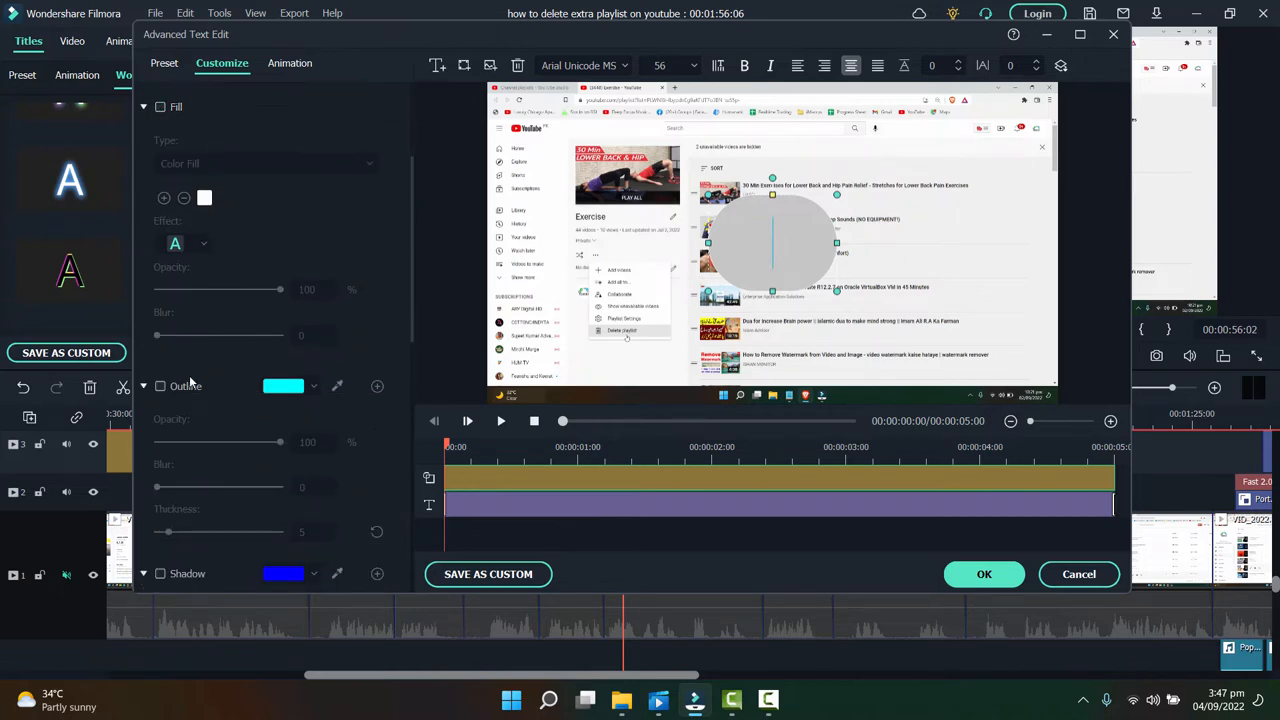
{"action": "scroll", "coordinate": [209, 394], "scroll_direction": "down", "scroll_amount": 2}
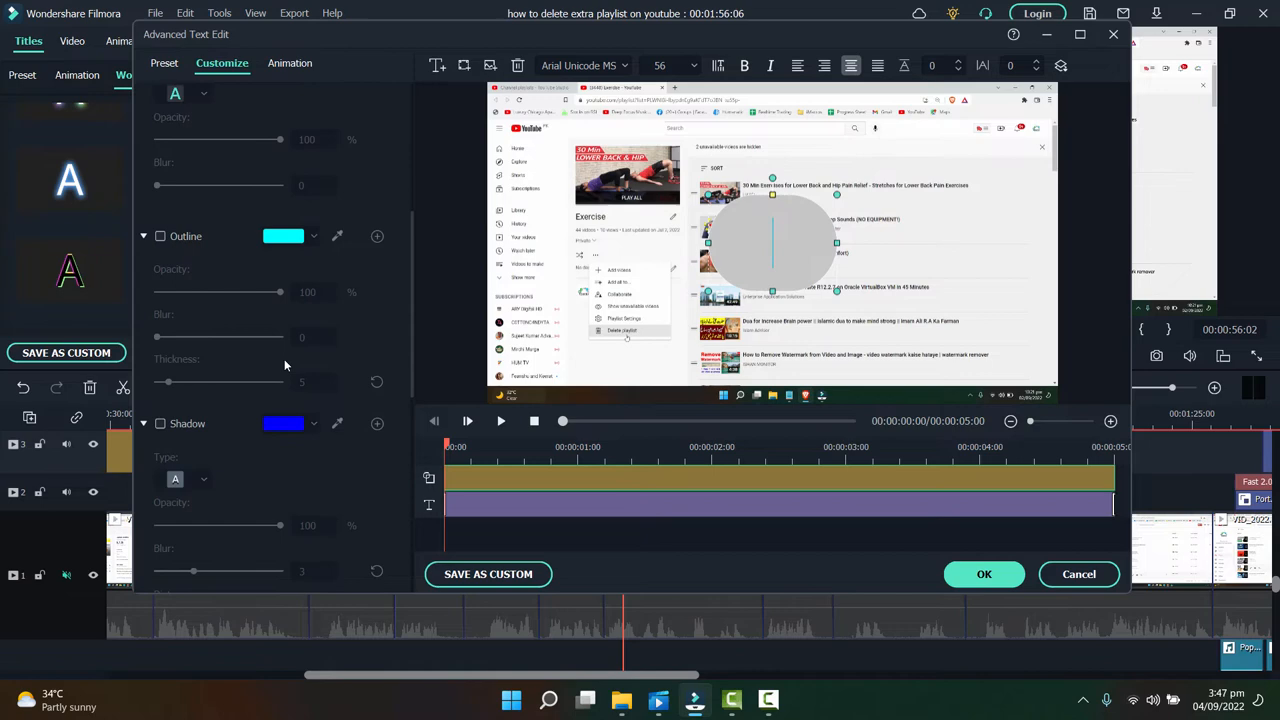
{"action": "scroll", "coordinate": [284, 359], "scroll_direction": "down", "scroll_amount": 1}
{"action": "scroll", "coordinate": [281, 357], "scroll_direction": "down", "scroll_amount": 1}
{"action": "left_click", "coordinate": [160, 311]}
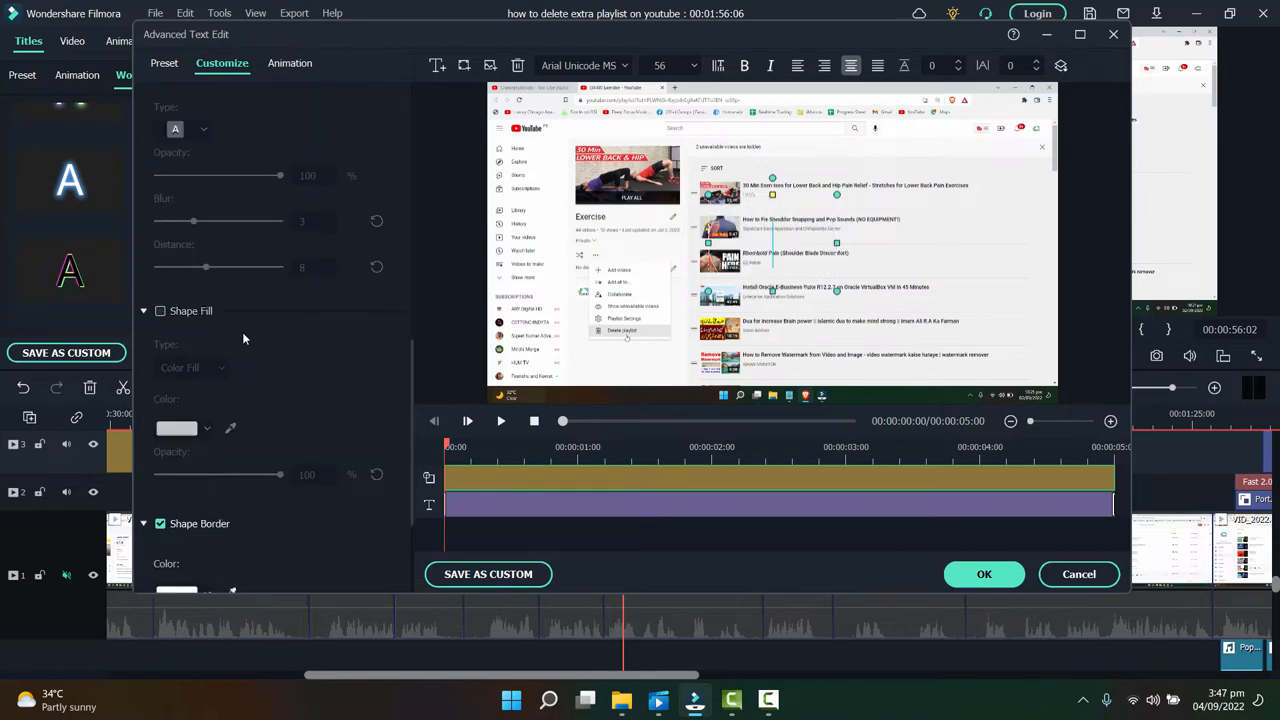
{"action": "scroll", "coordinate": [242, 332], "scroll_direction": "down", "scroll_amount": 1}
{"action": "scroll", "coordinate": [276, 338], "scroll_direction": "down", "scroll_amount": 2}
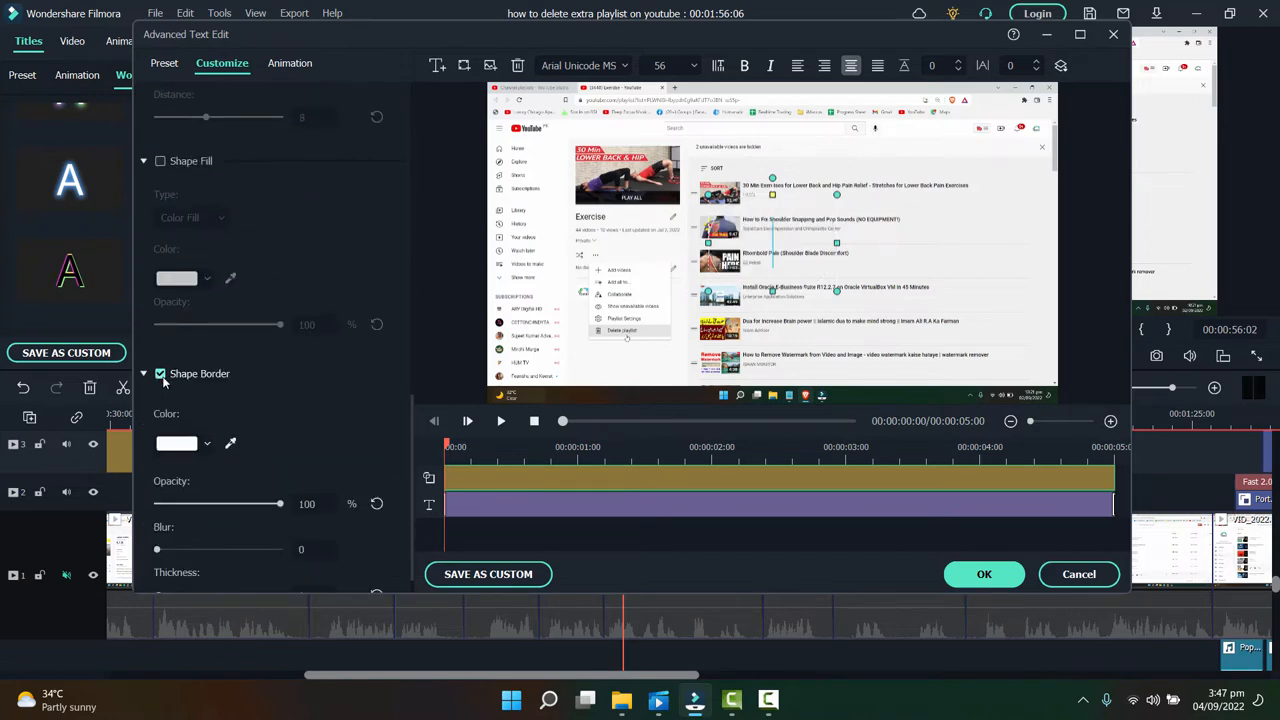
- Set the oval's border colour to red via the full colour picker
{"action": "left_click", "coordinate": [200, 447]}
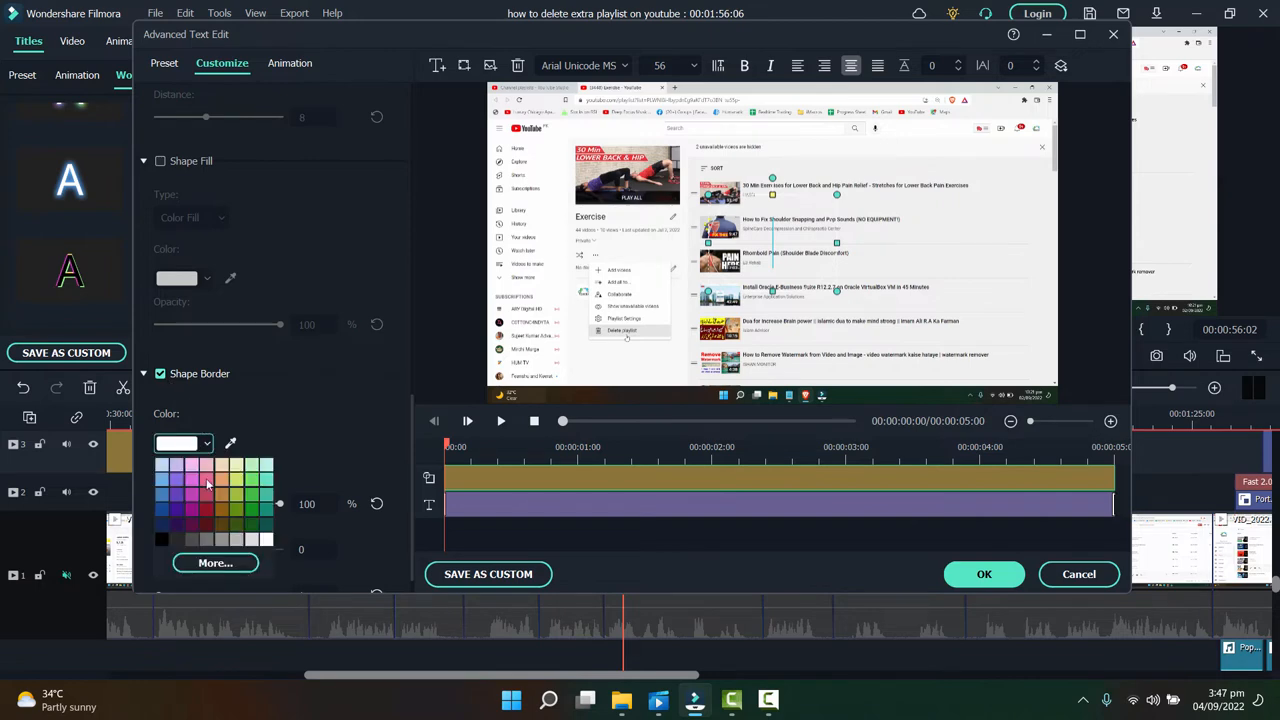
{"action": "left_click", "coordinate": [215, 562]}
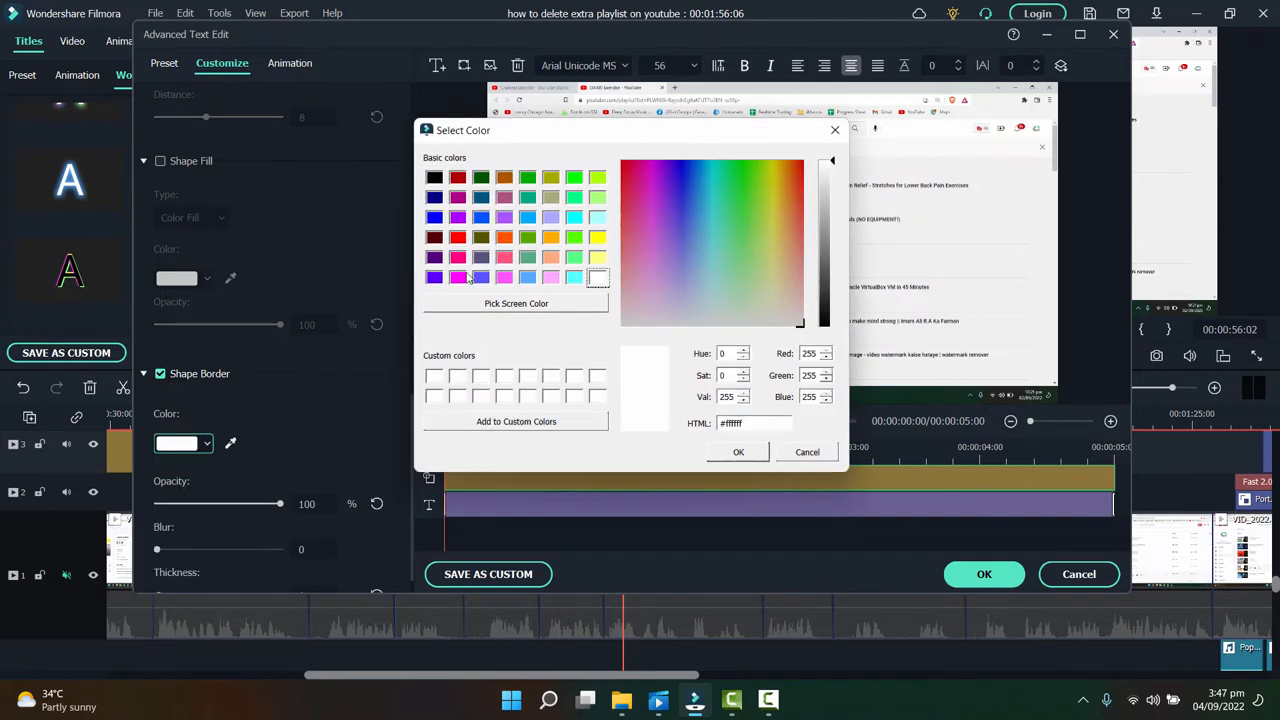
{"action": "left_click", "coordinate": [457, 238]}
{"action": "left_click", "coordinate": [739, 452]}
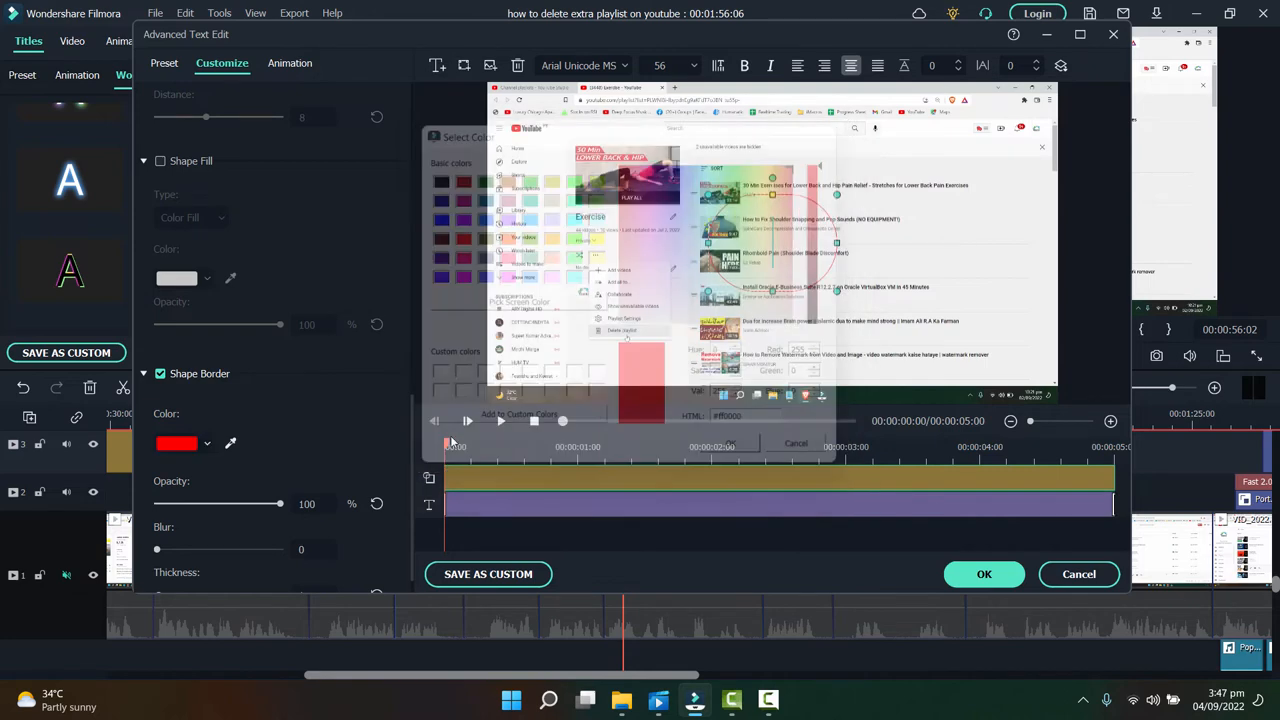
{"action": "scroll", "coordinate": [164, 549], "scroll_direction": "down", "scroll_amount": 1}
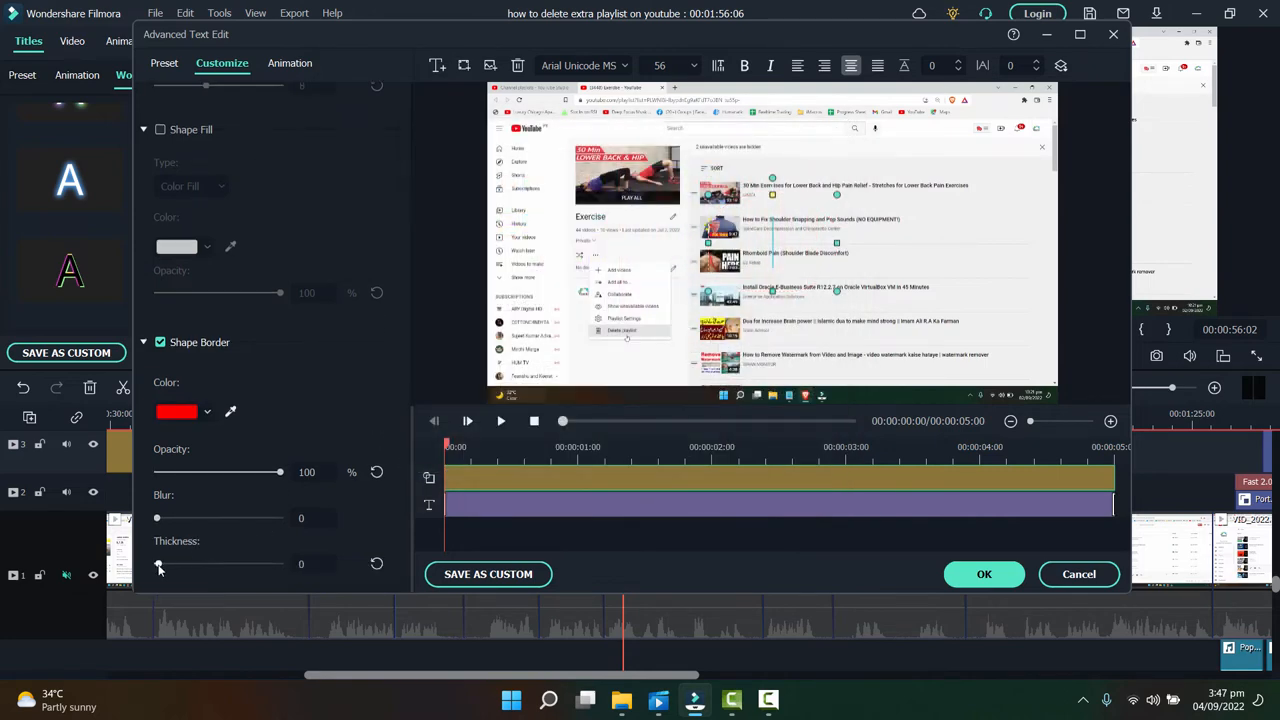
{"action": "left_click_drag", "start_coordinate": [157, 564], "coordinate": [168, 565]}
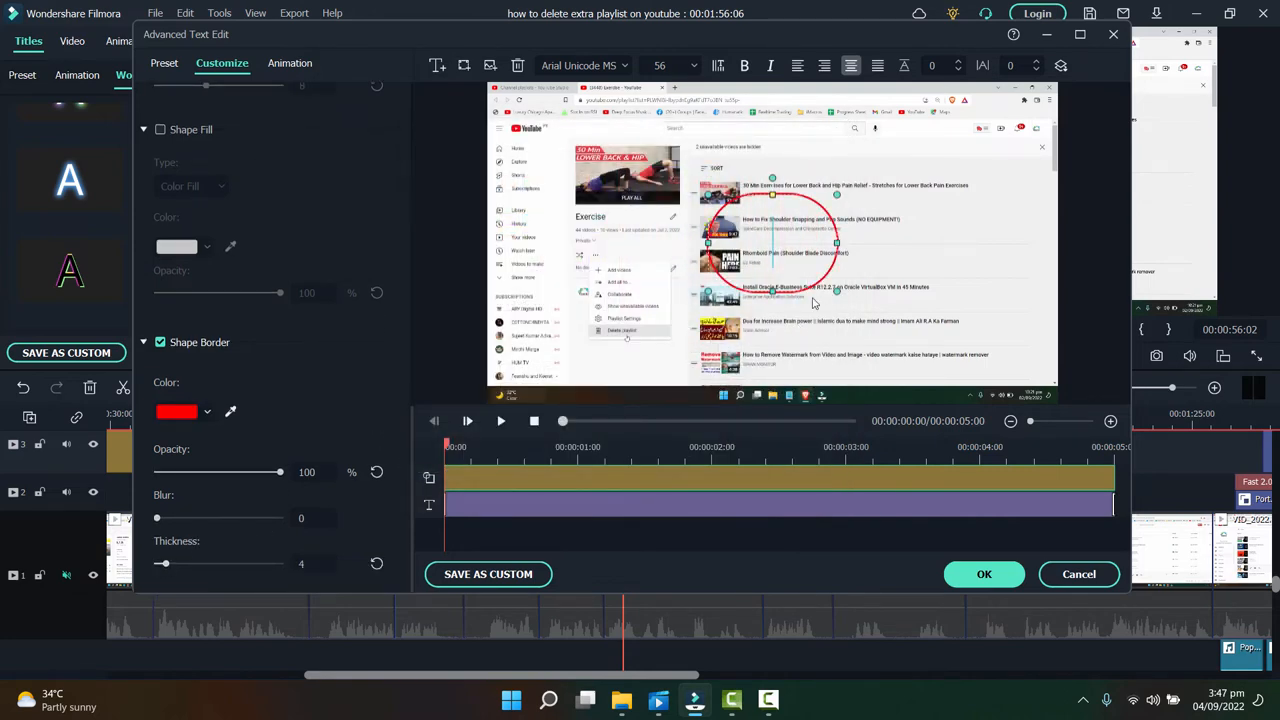
- Resize the red outline over Delete playlist, give it the Erase animation and confirm
{"action": "mouse_move", "coordinate": [836, 292]}
{"action": "left_mouse_down"}
{"action": "mouse_move", "coordinate": [848, 300]}
{"action": "mouse_move", "coordinate": [778, 240]}
{"action": "mouse_move", "coordinate": [648, 352]}
{"action": "mouse_move", "coordinate": [644, 336]}
{"action": "mouse_move", "coordinate": [670, 332]}
{"action": "mouse_move", "coordinate": [636, 330]}
{"action": "left_mouse_up"}
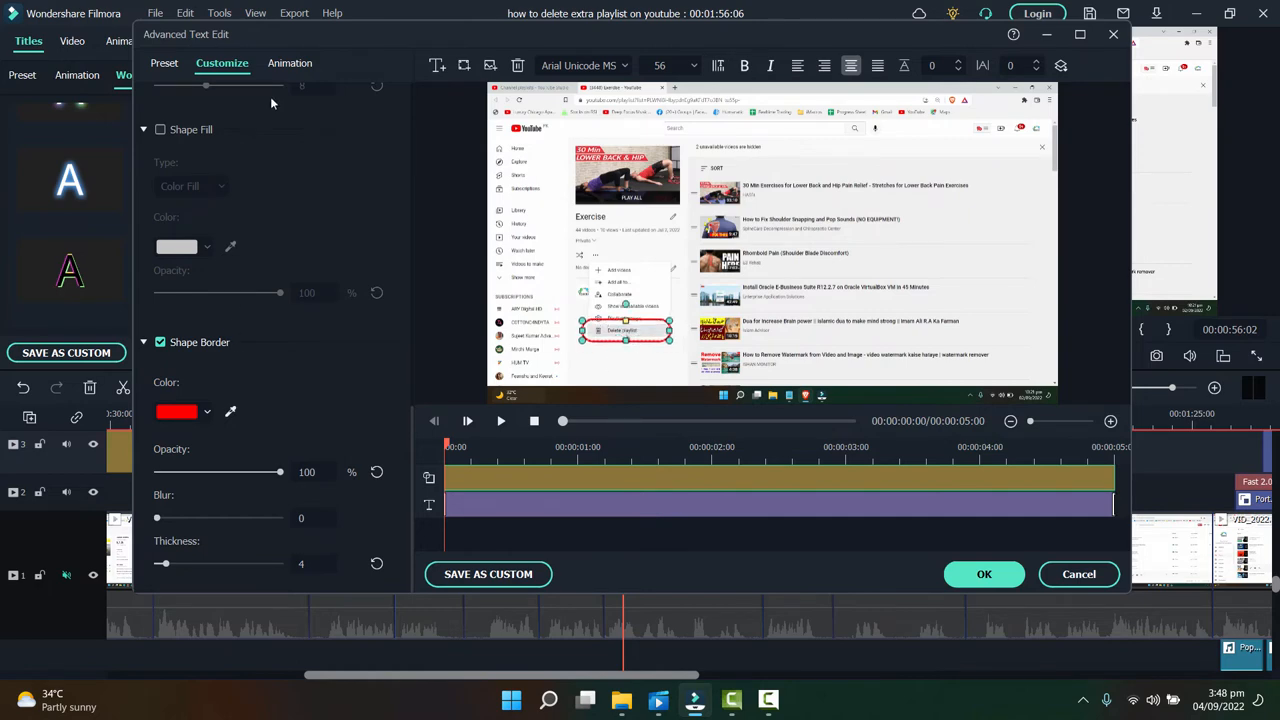
{"action": "left_click", "coordinate": [291, 64]}
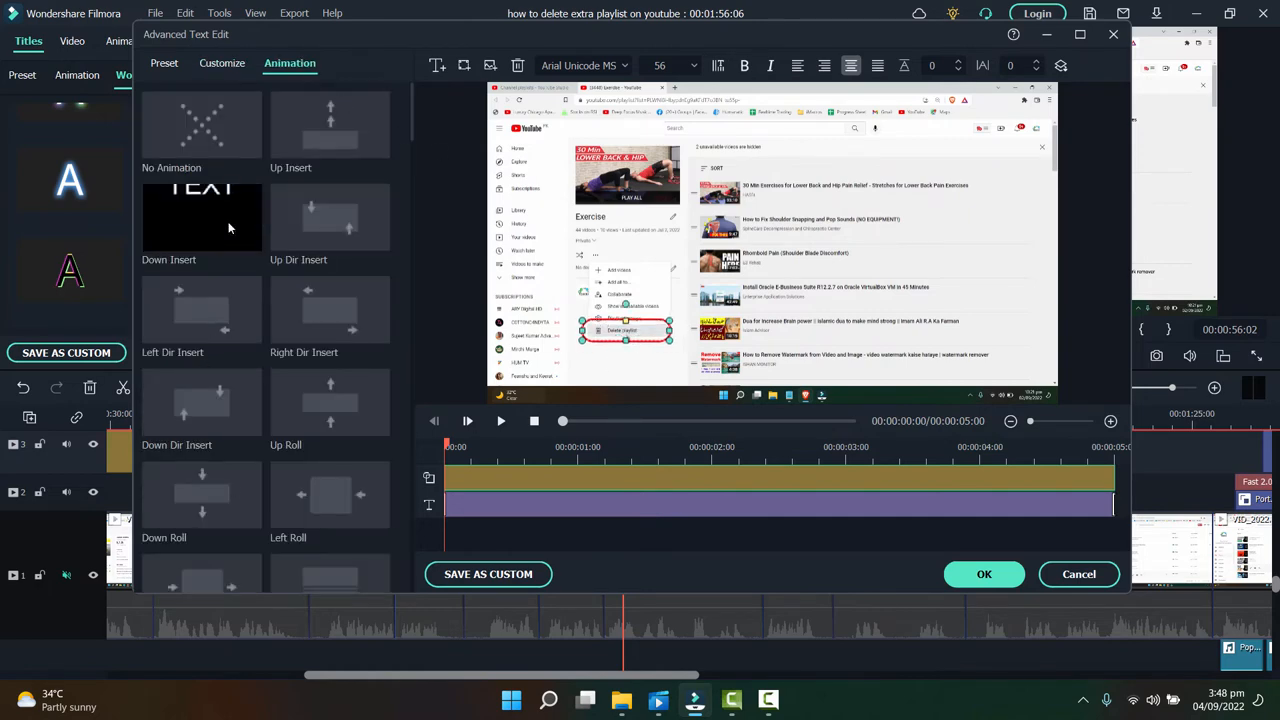
{"action": "scroll", "coordinate": [200, 220], "scroll_direction": "down", "scroll_amount": 5}
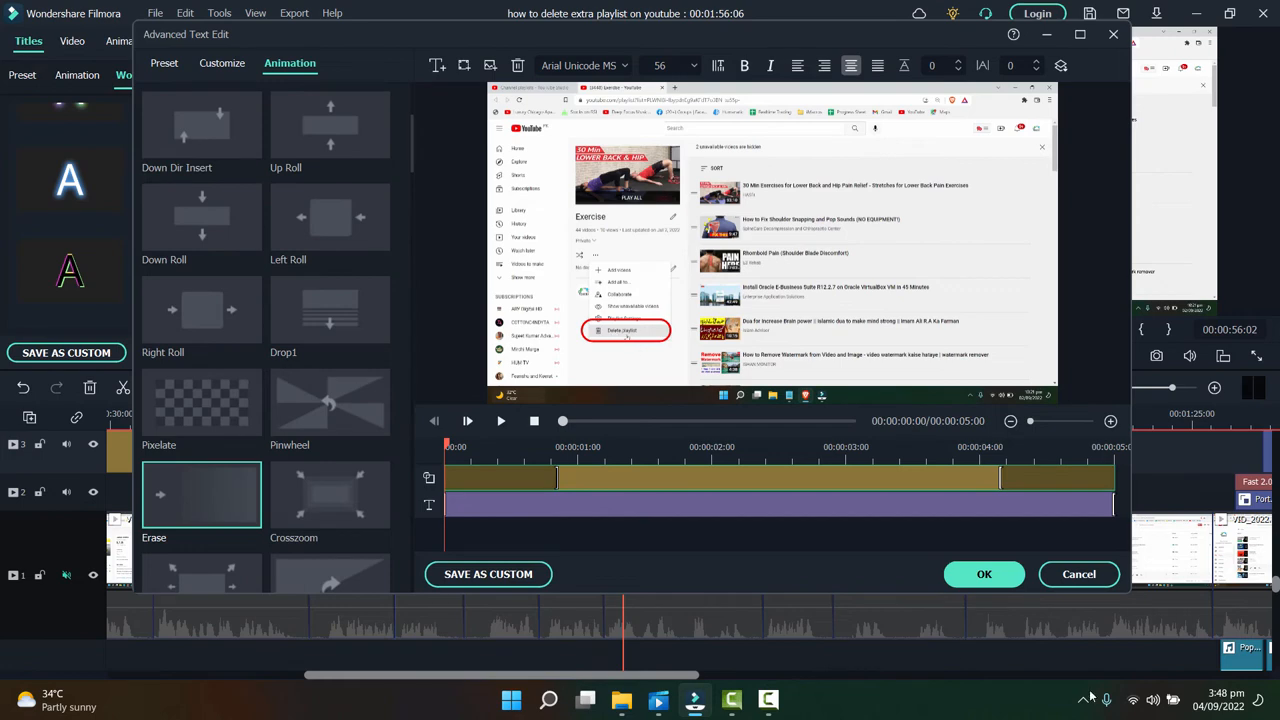
{"action": "left_click", "coordinate": [984, 574]}
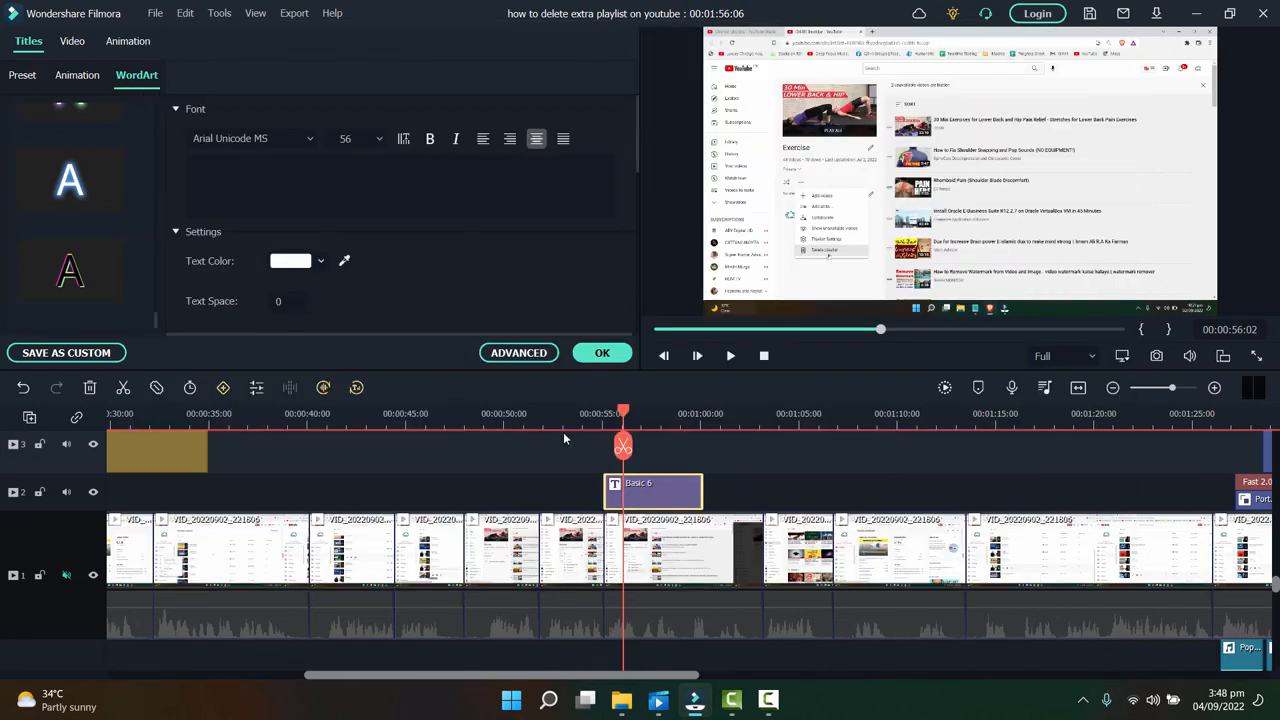
{"action": "left_click", "coordinate": [606, 415]}
{"action": "key", "text": "space"}
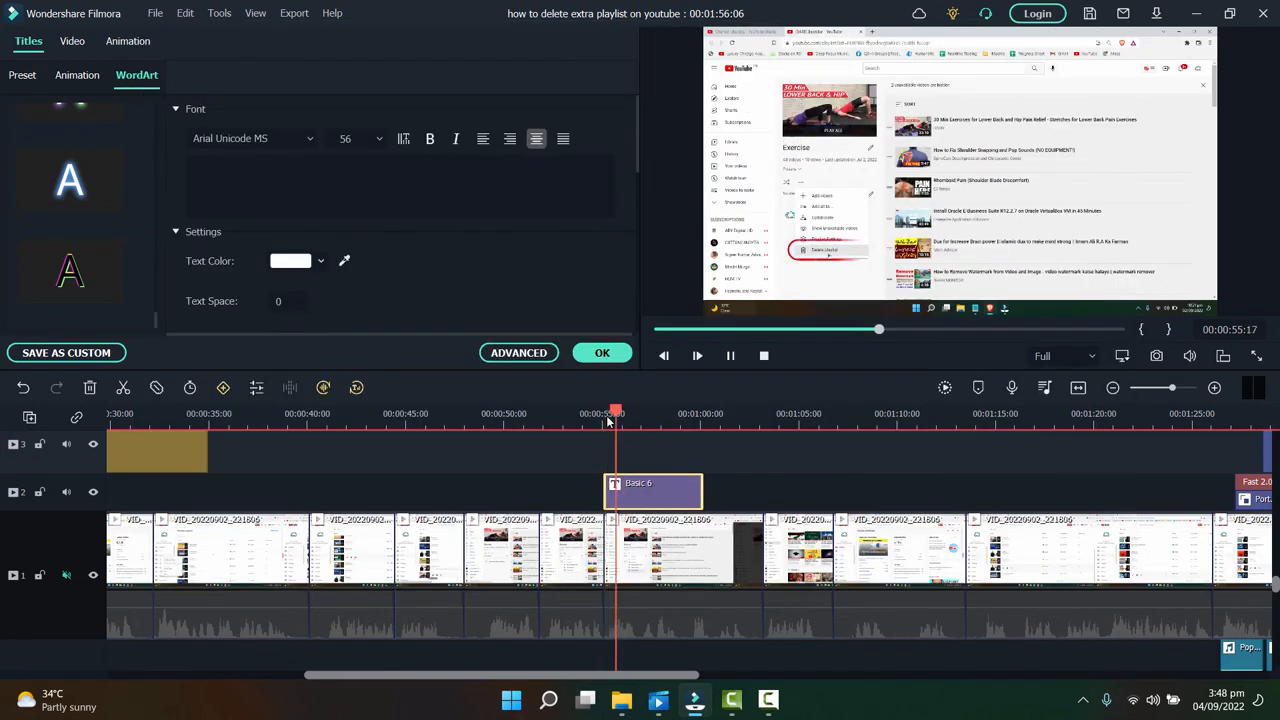
{"action": "left_click", "coordinate": [571, 415]}
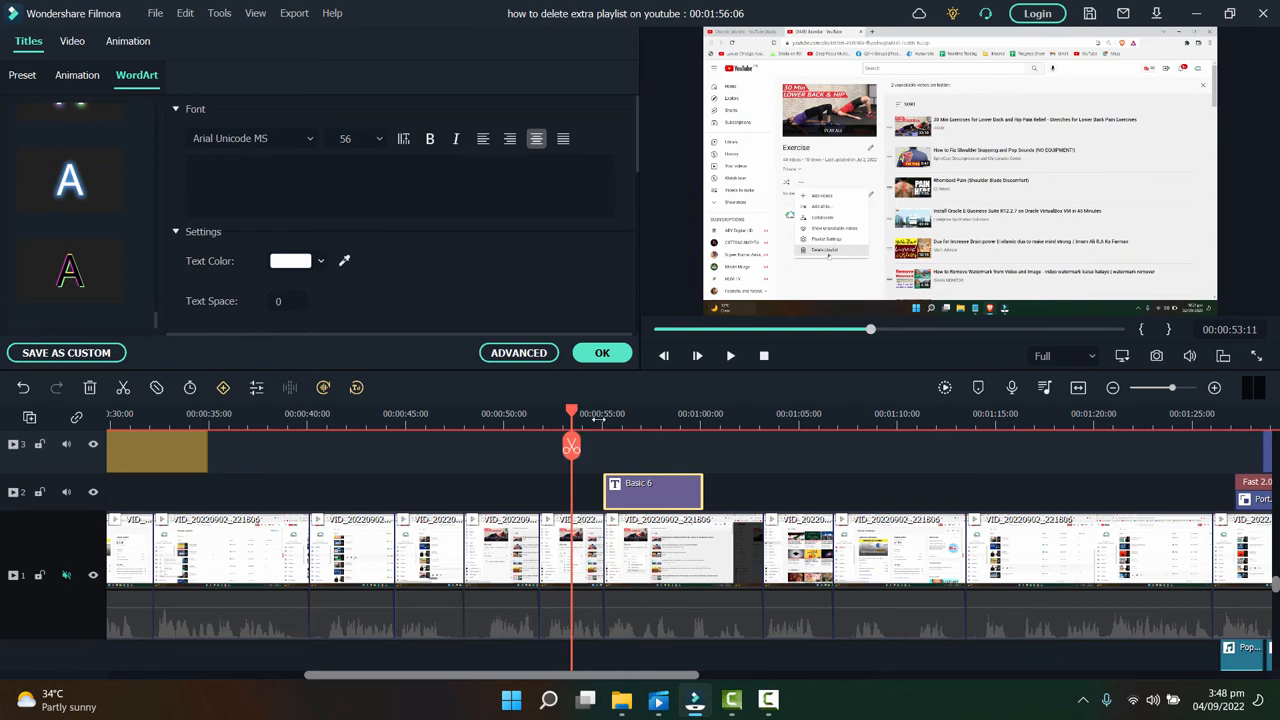
{"action": "left_click", "coordinate": [599, 418]}
{"action": "key", "text": "space"}
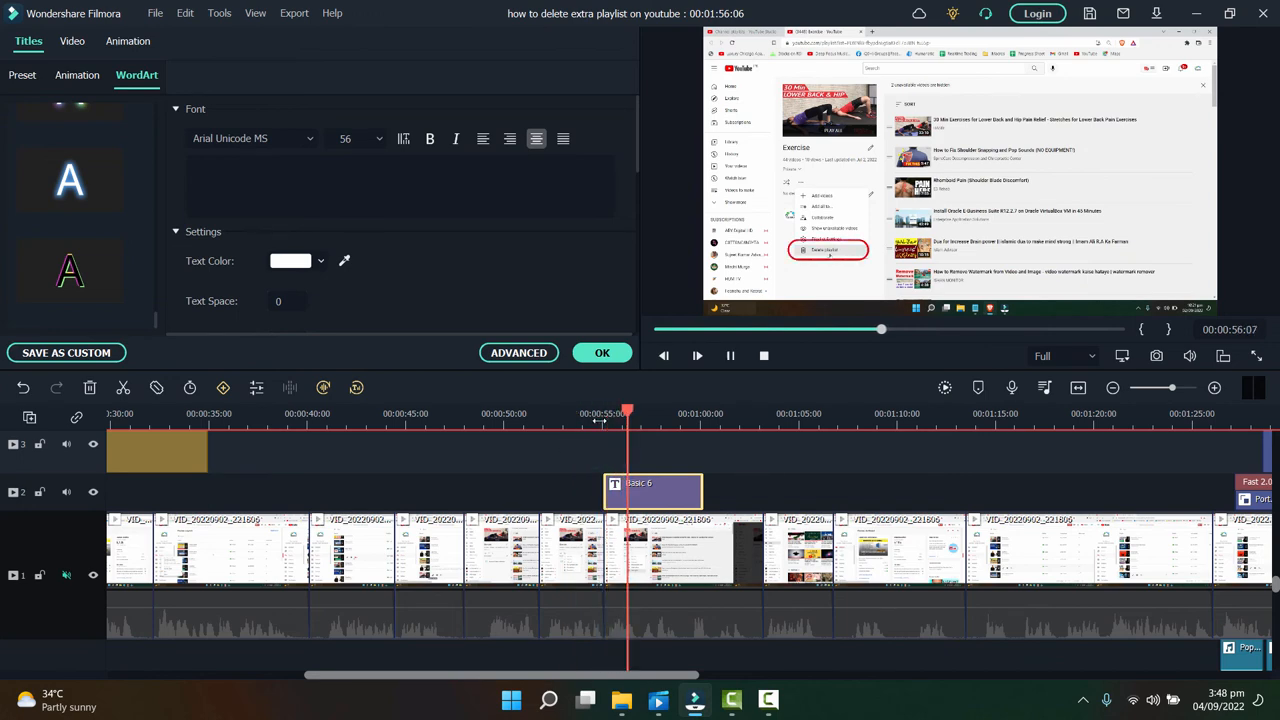
{"action": "key", "text": "space"}
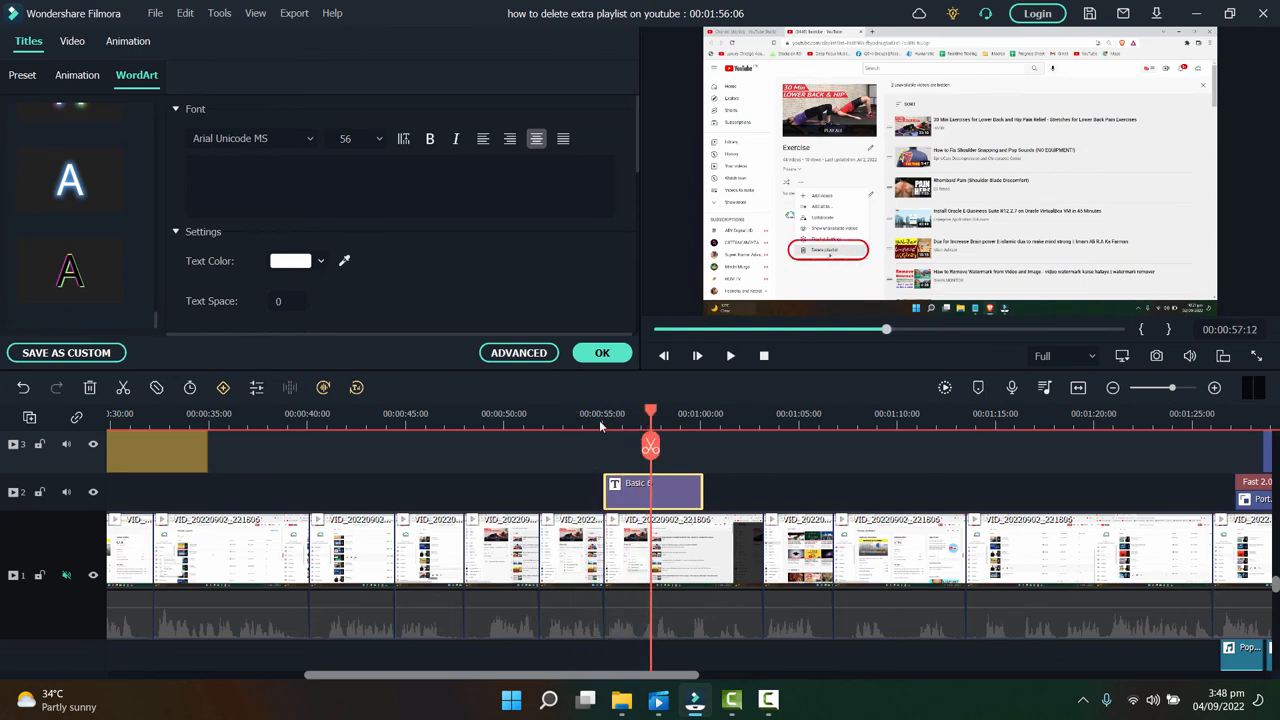
{"action": "left_click", "coordinate": [598, 418]}
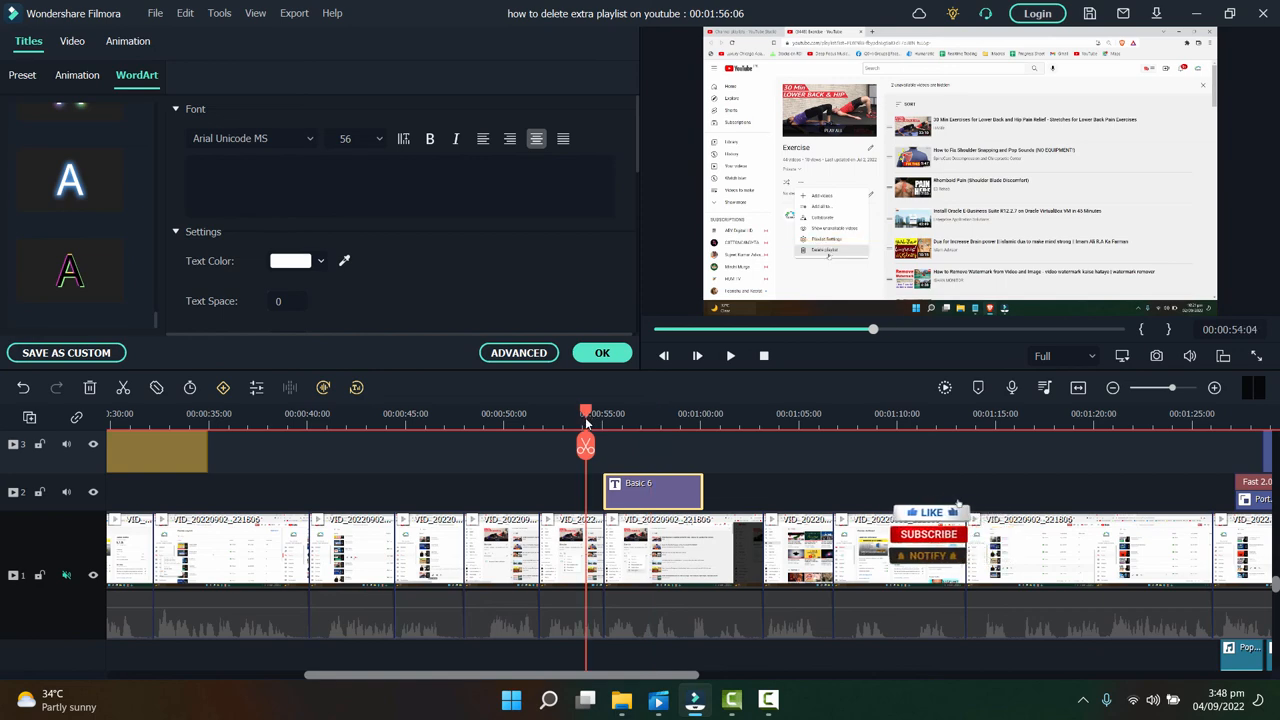